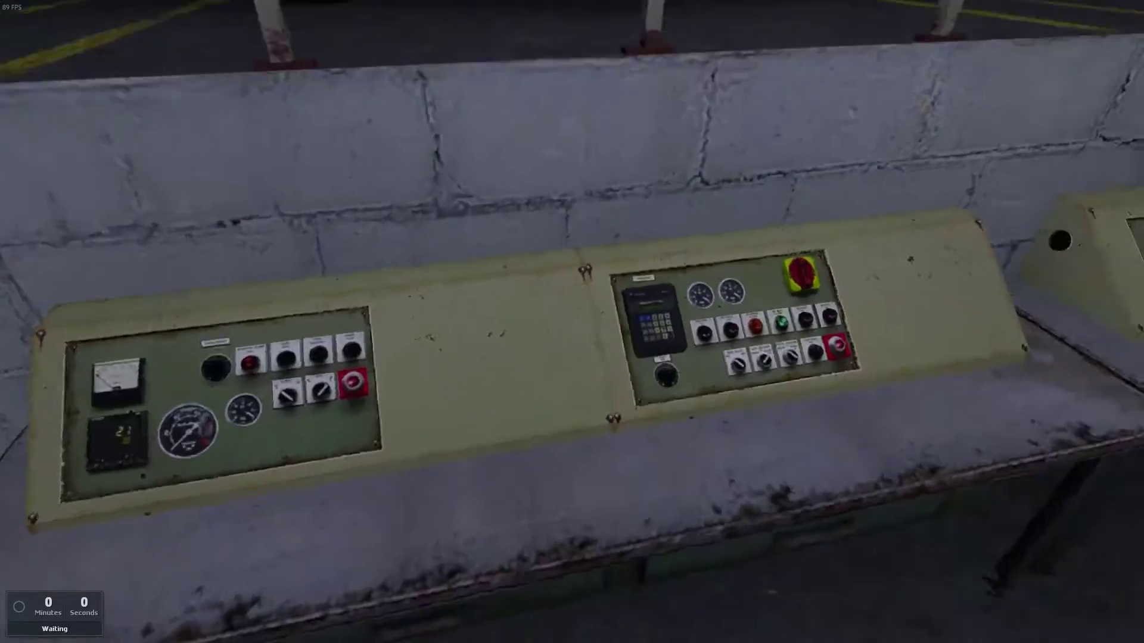
key(s)
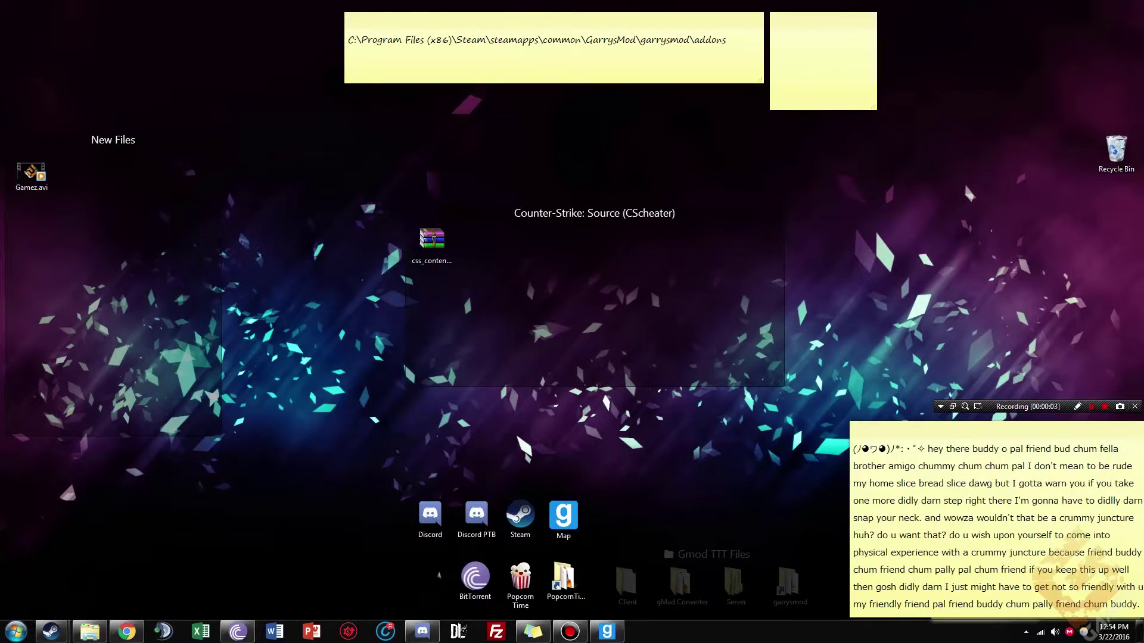
Switch to Chrome, search the web for "cscheater" and open the CSCheater.era.ee site
click(127, 632)
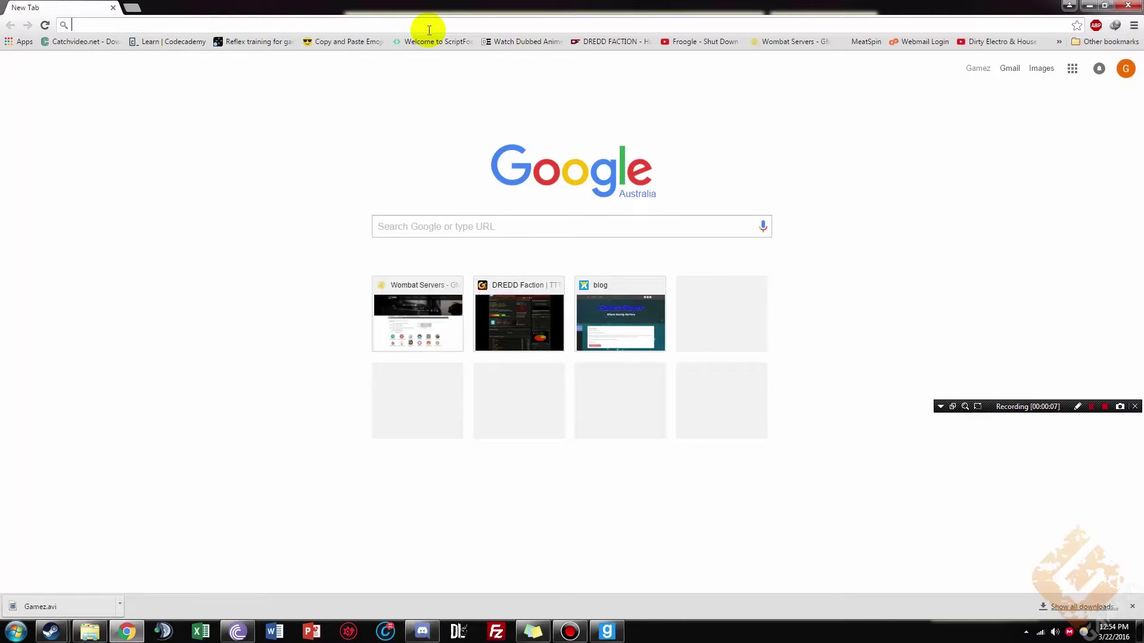
text(cscheater)
key(Return)
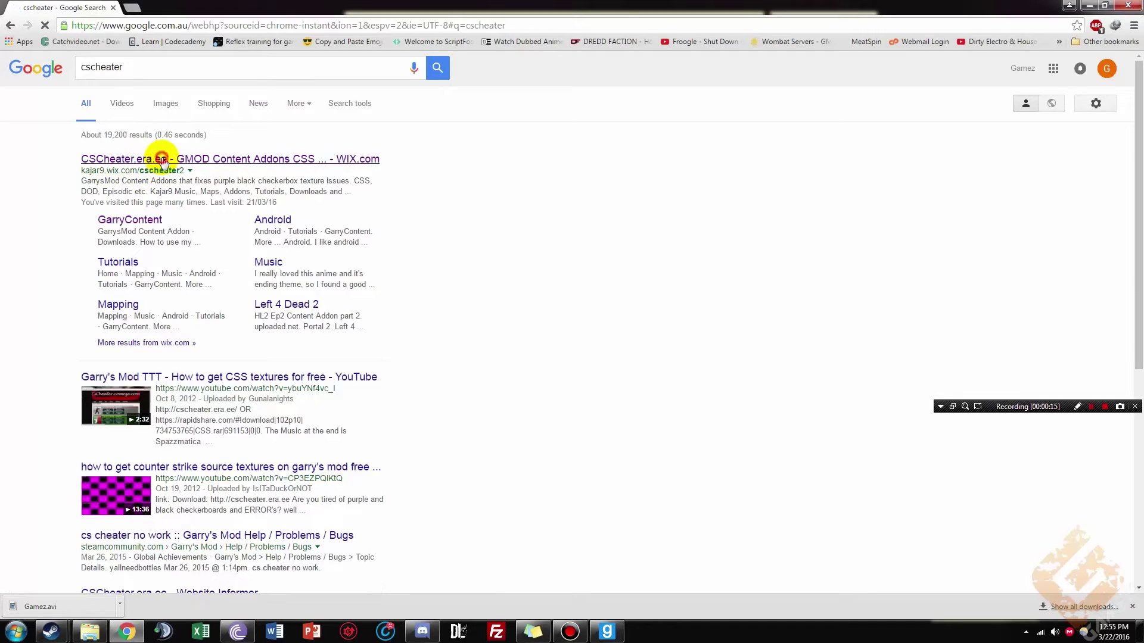
click(163, 160)
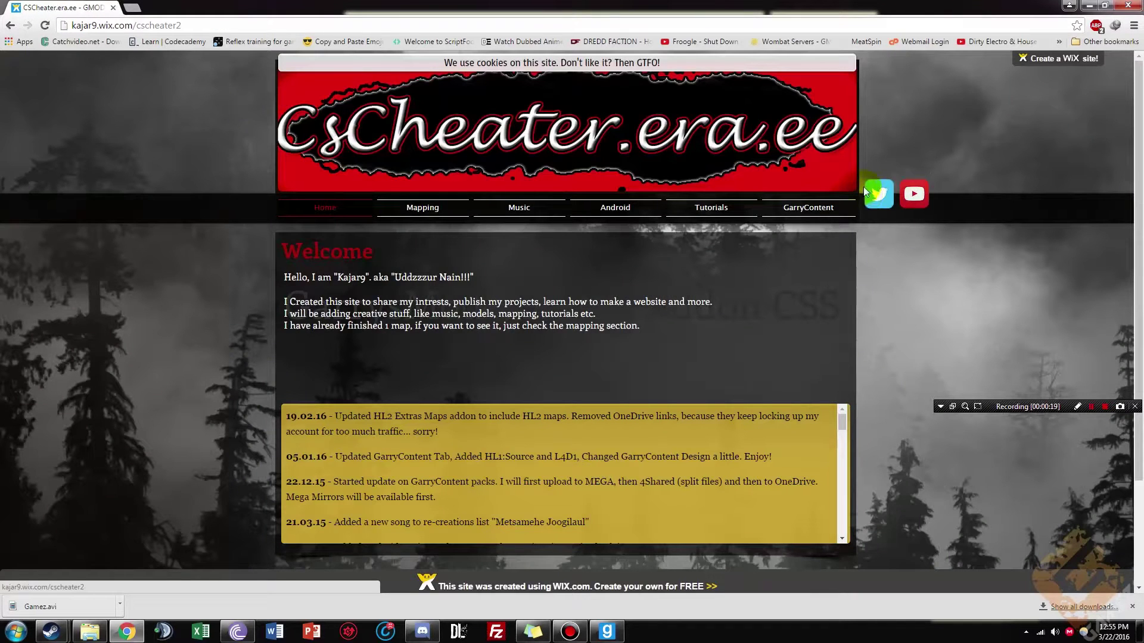
Open the site's GarryContent page and follow the 4shared Game Content link for Counter Strike: Source
click(820, 208)
scroll(740, 220, down, 7)
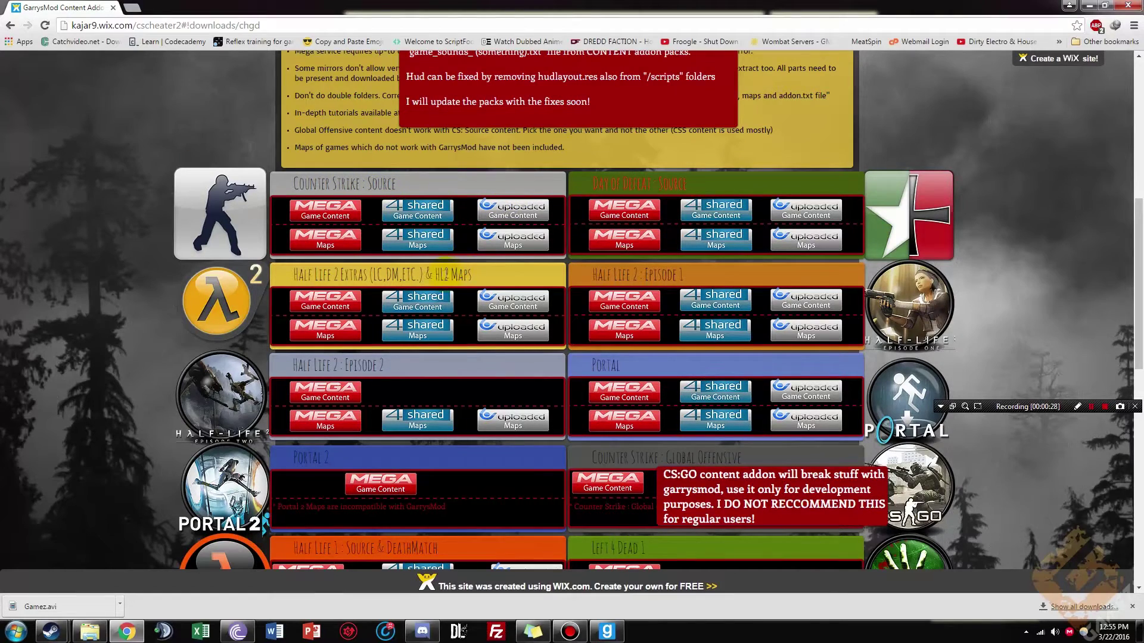
scroll(691, 220, down, 6)
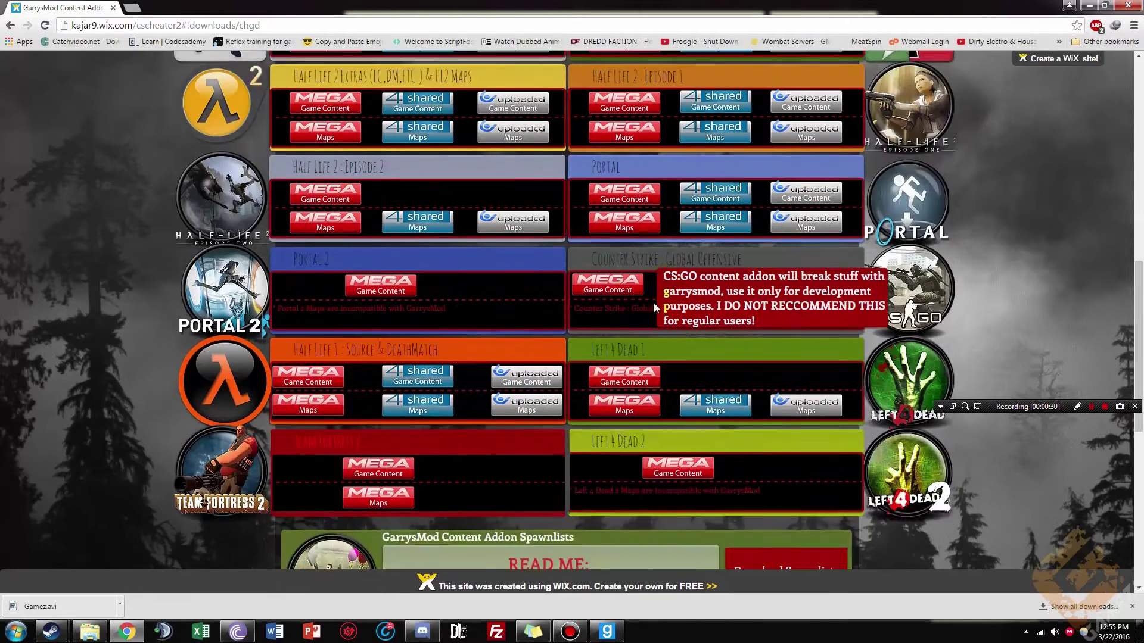
scroll(638, 310, down, 4)
scroll(547, 271, up, 4)
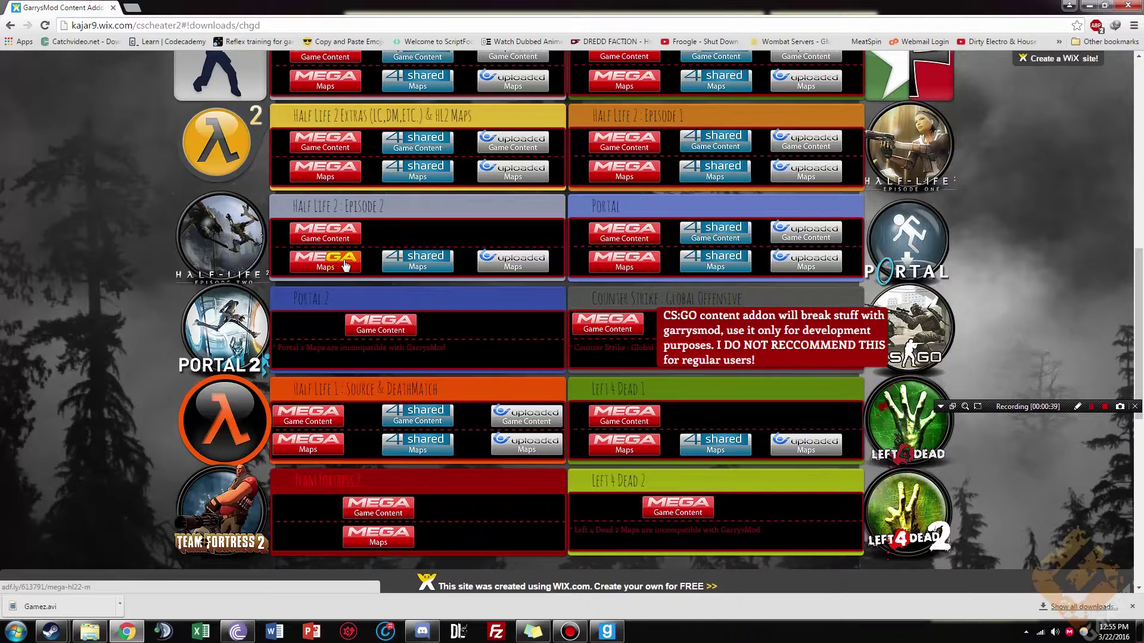
scroll(438, 292, up, 4)
click(885, 511)
click(417, 296)
click(400, 293)
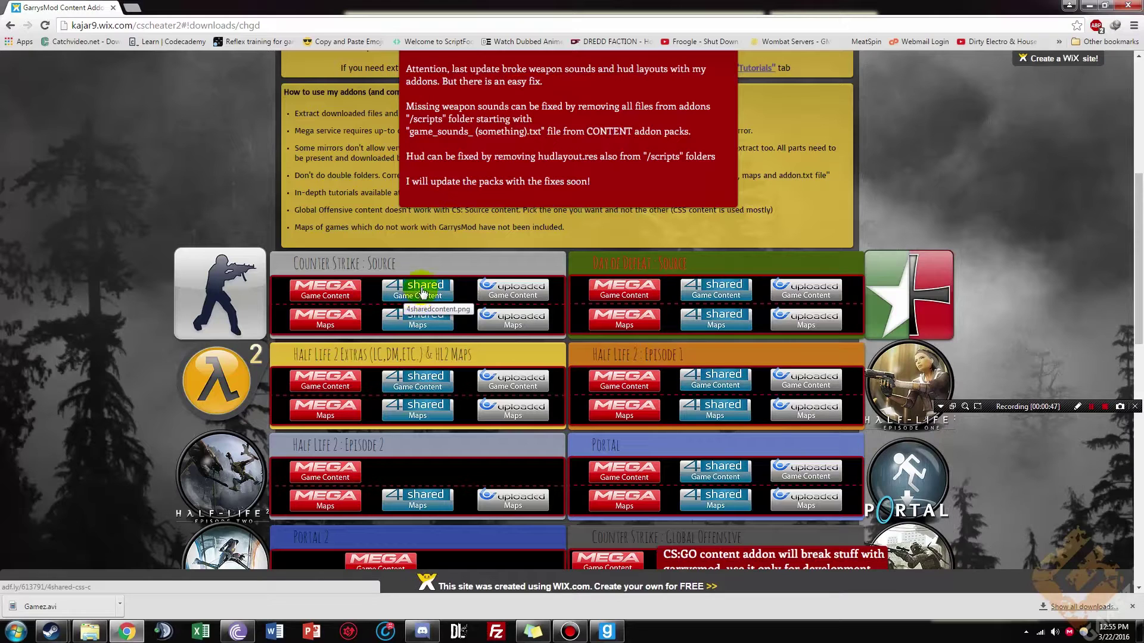
click(422, 290)
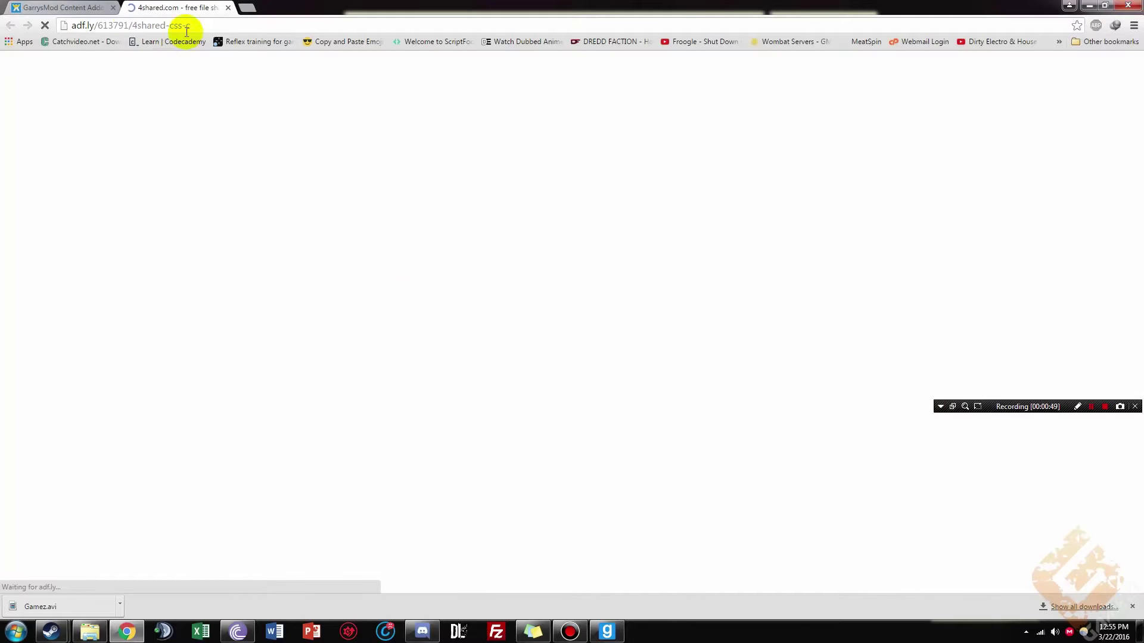
Skip the adf.ly ad to reach the 4shared page of css_content_addon_dec2015.zip and close the ad page
click(36, 5)
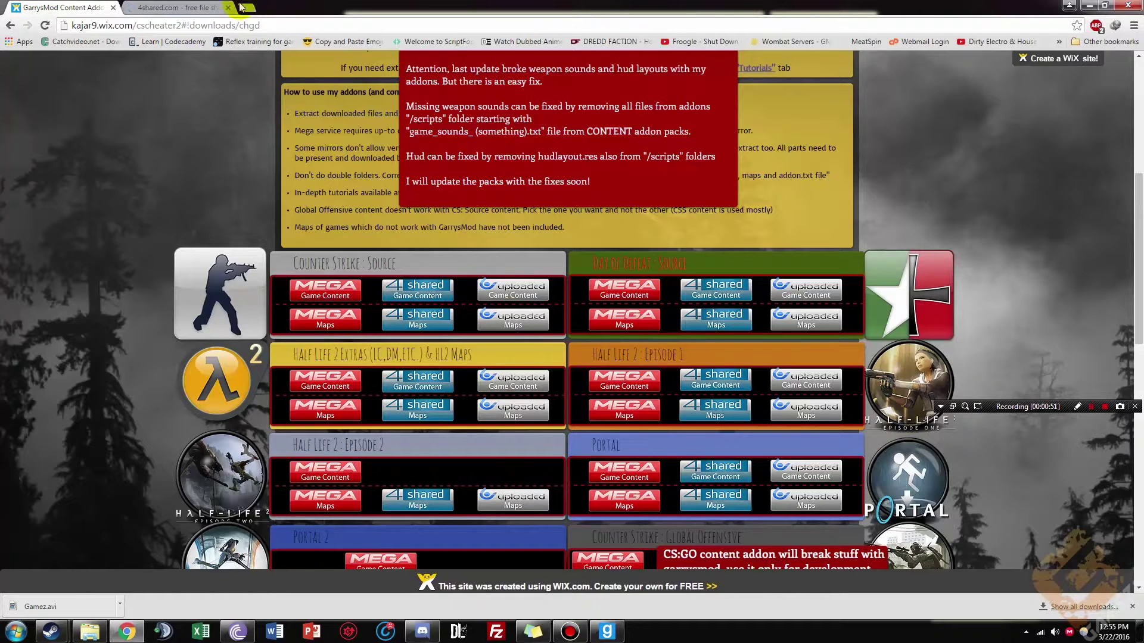
click(156, 6)
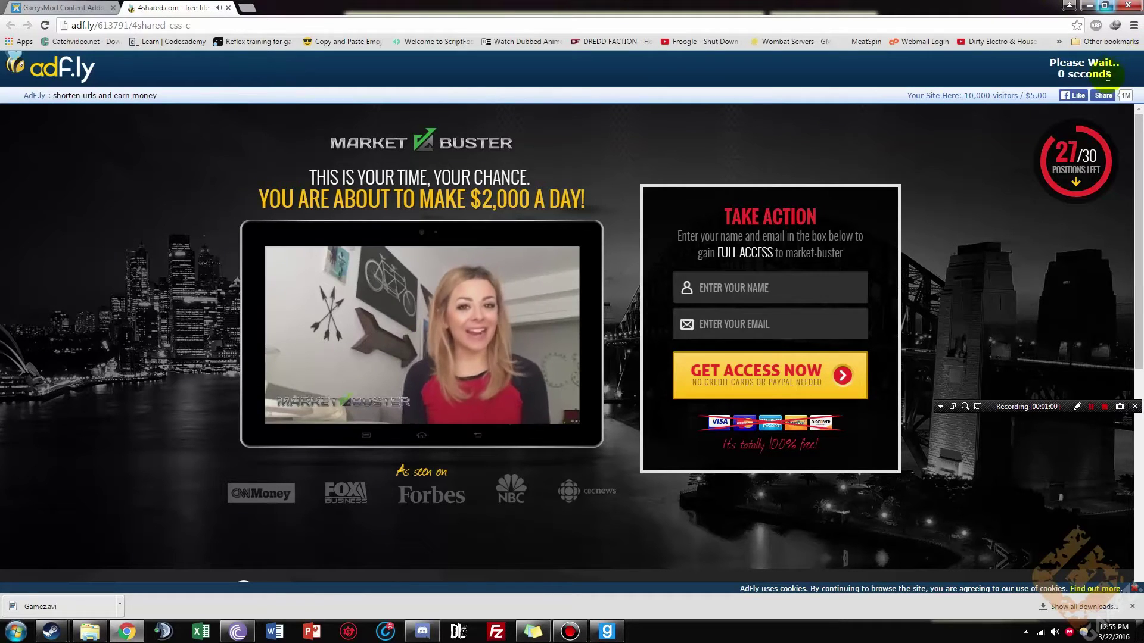
click(1069, 70)
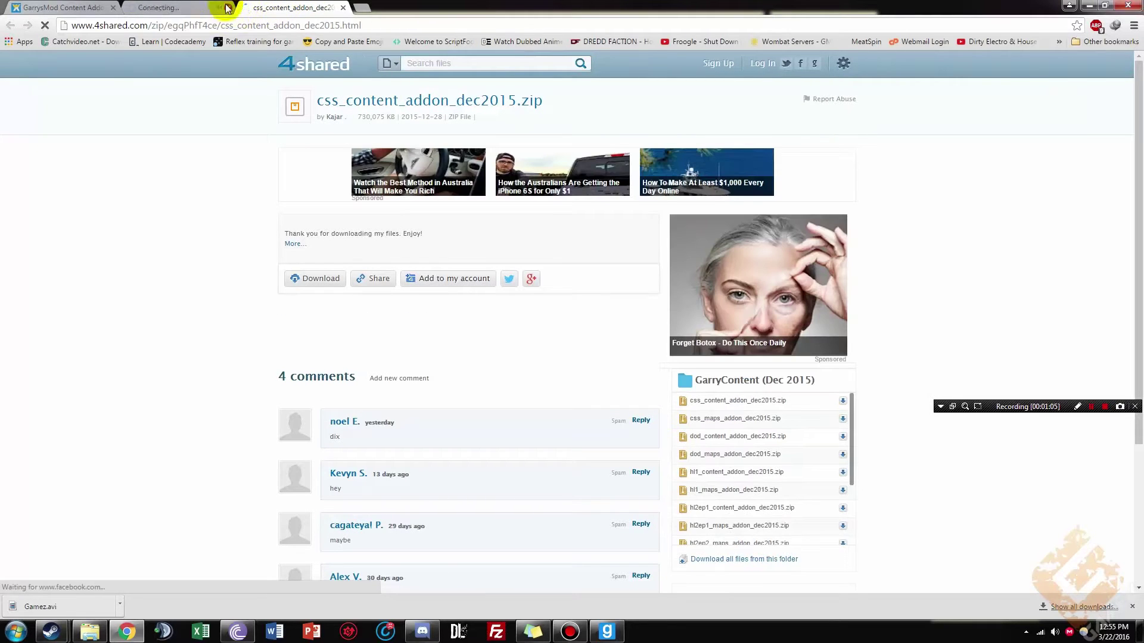
click(228, 7)
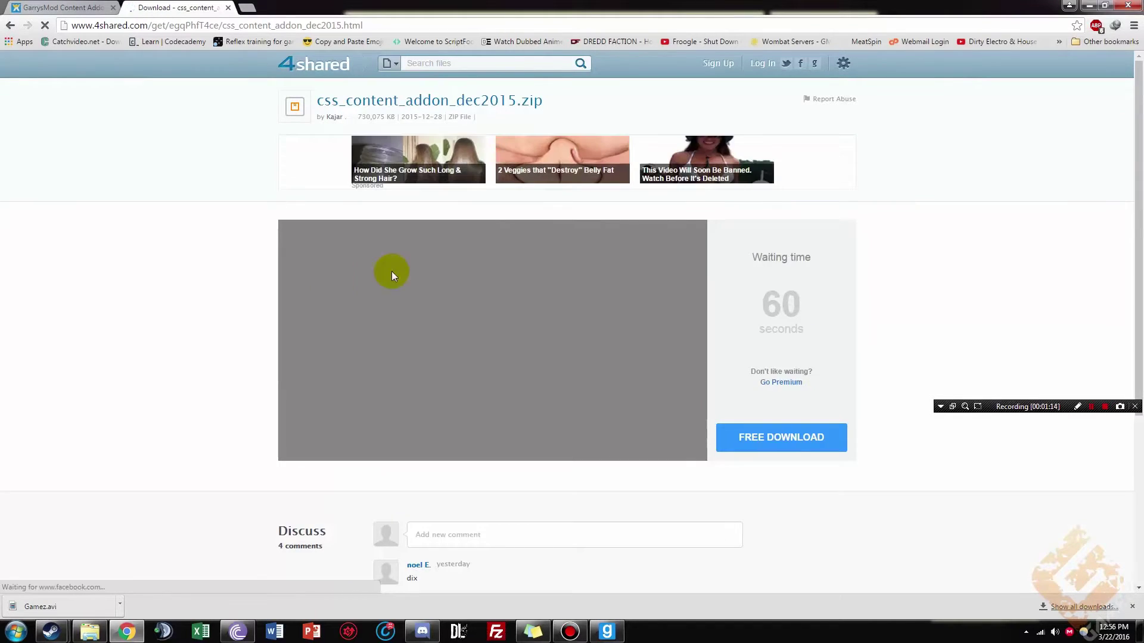
Start the free download of css_content_addon_dec2015.zip with the Facebook option and cancel the running download
click(790, 438)
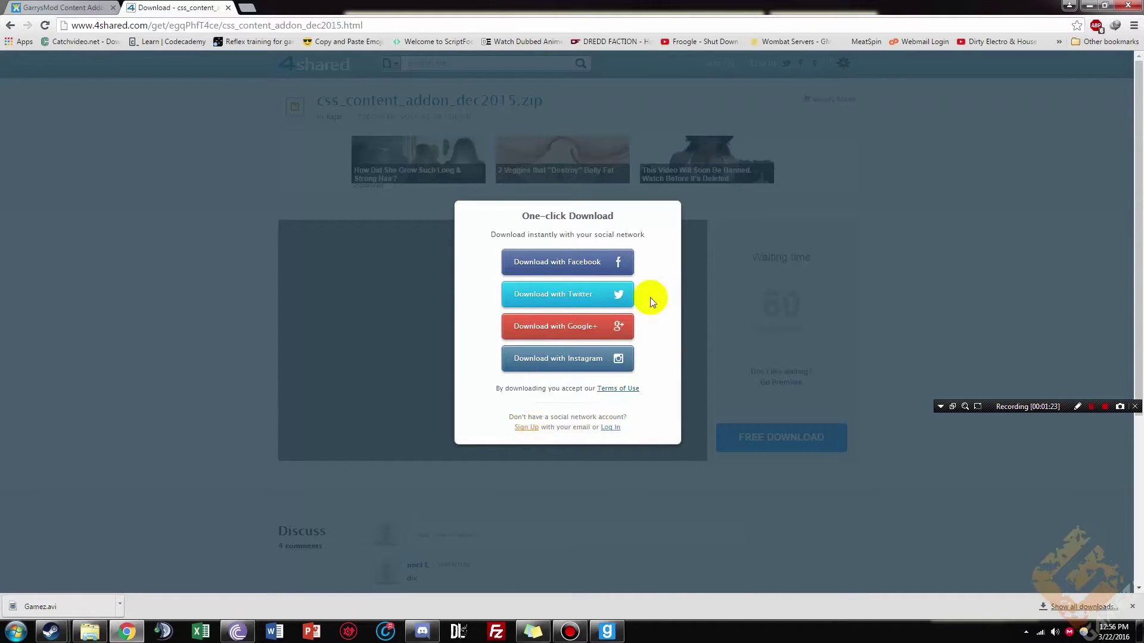
click(587, 265)
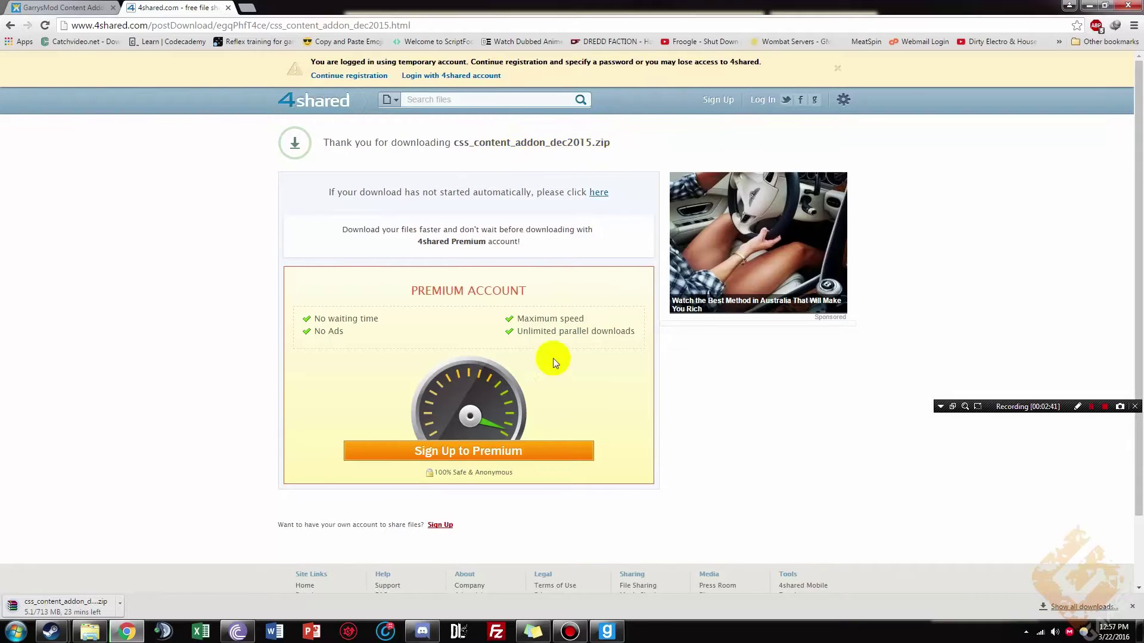
click(119, 605)
click(144, 587)
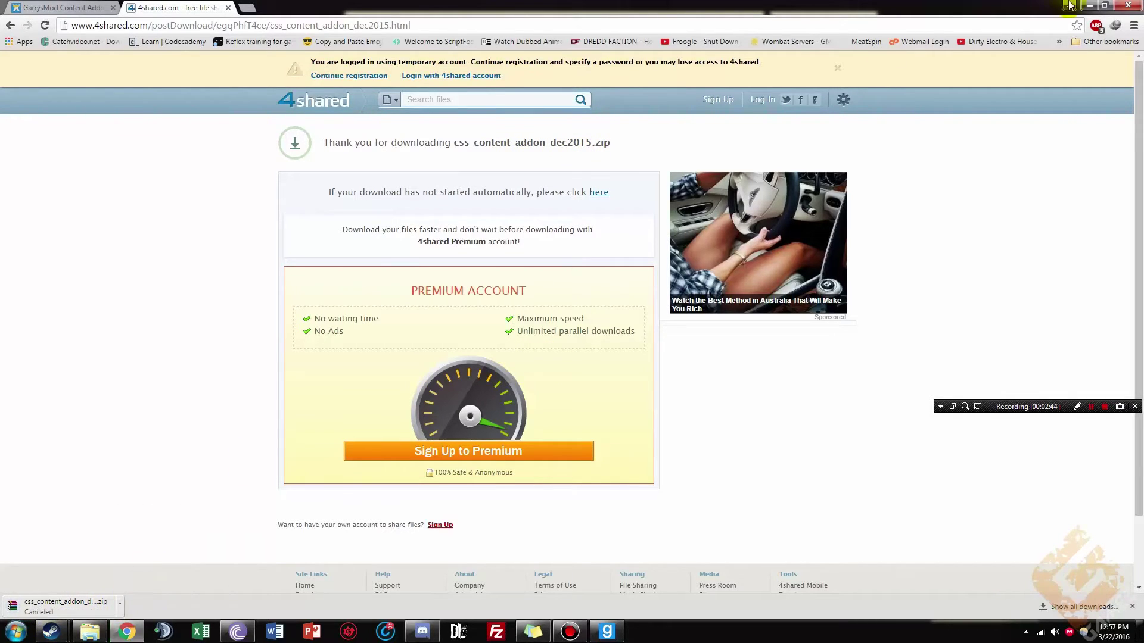
Minimize the browser, locate css_content_addon_dec2015.rar in the Downloads folder and on the desktop, and close the folder window
click(1089, 5)
click(16, 632)
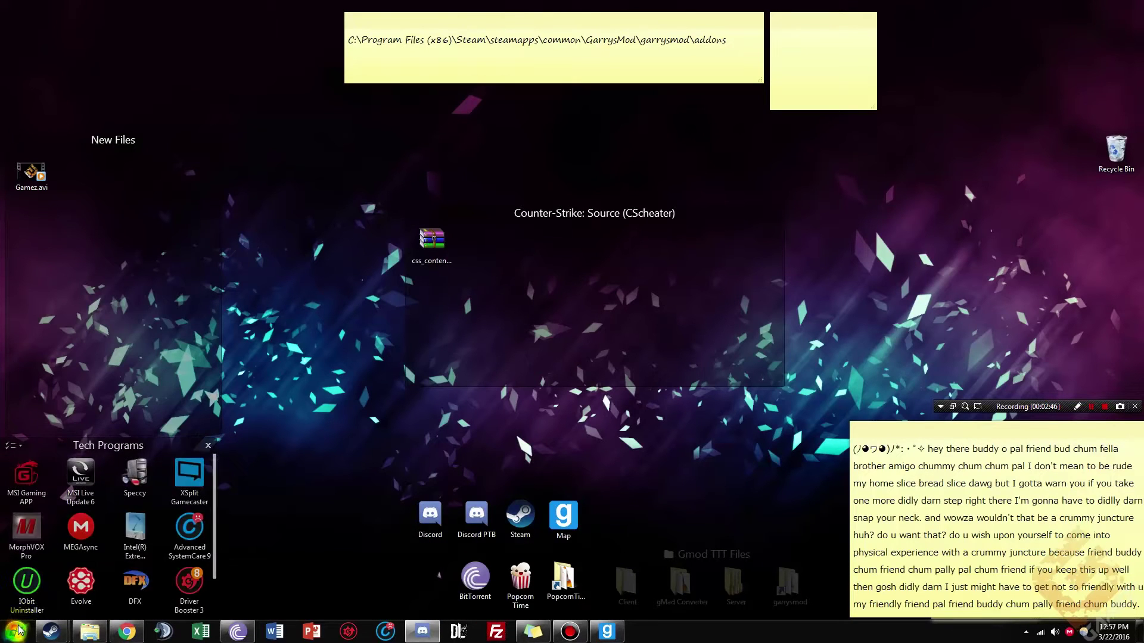
click(179, 453)
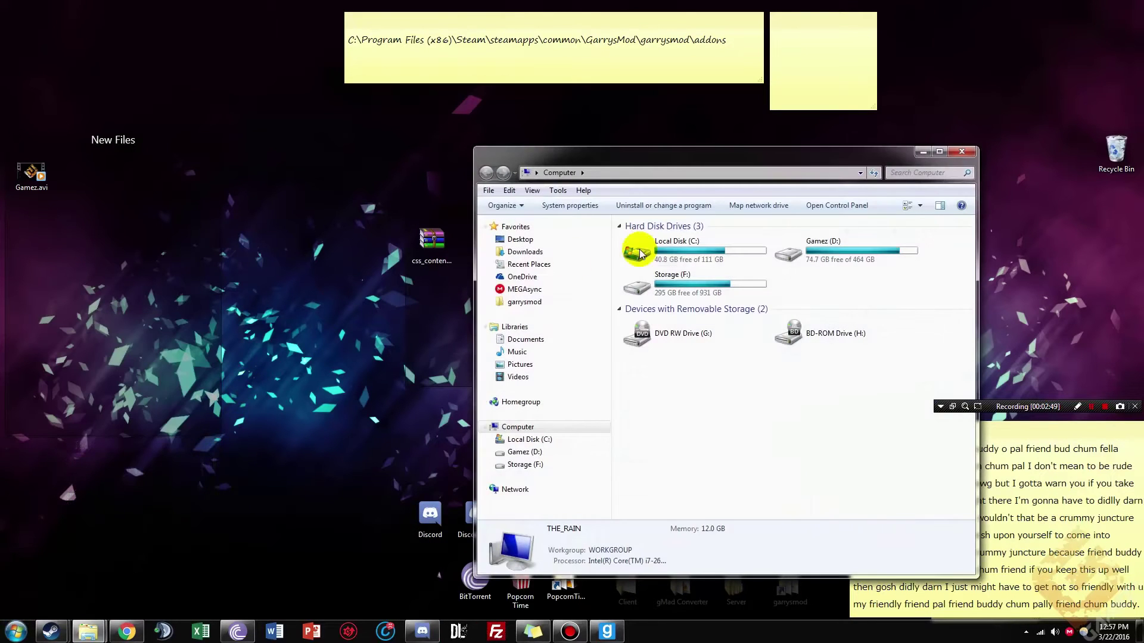
click(543, 255)
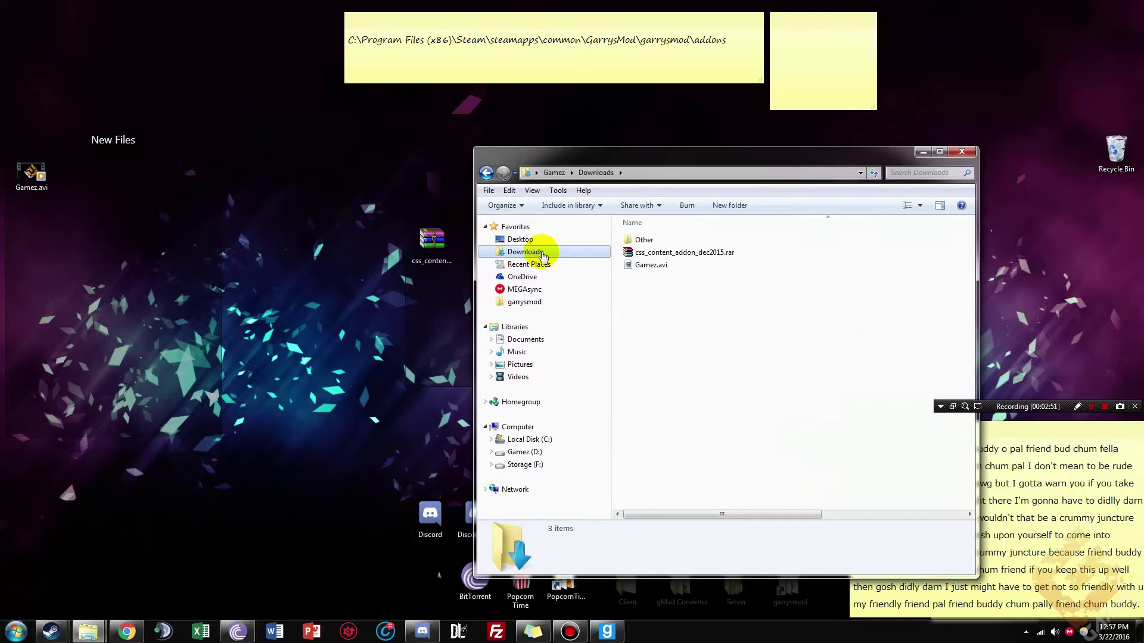
click(694, 252)
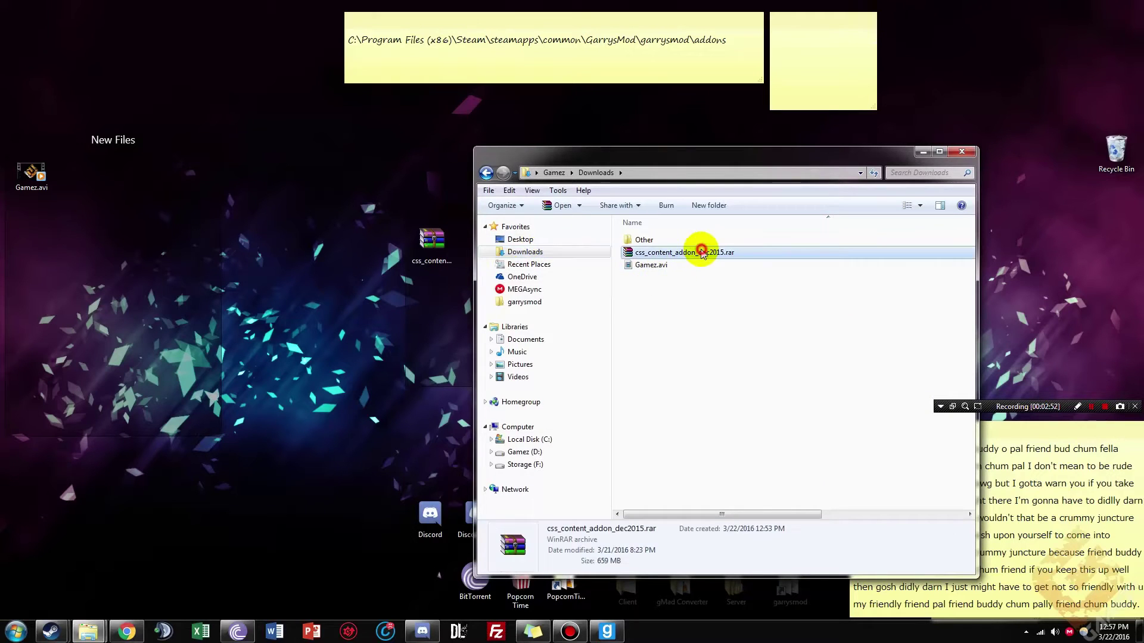
click(417, 252)
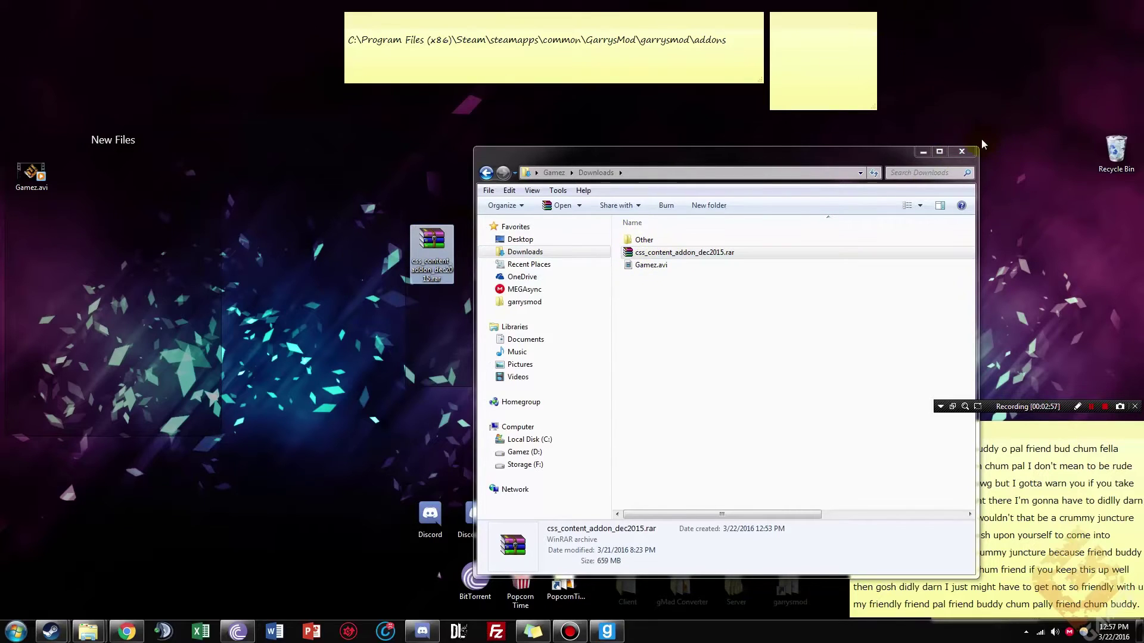
click(961, 151)
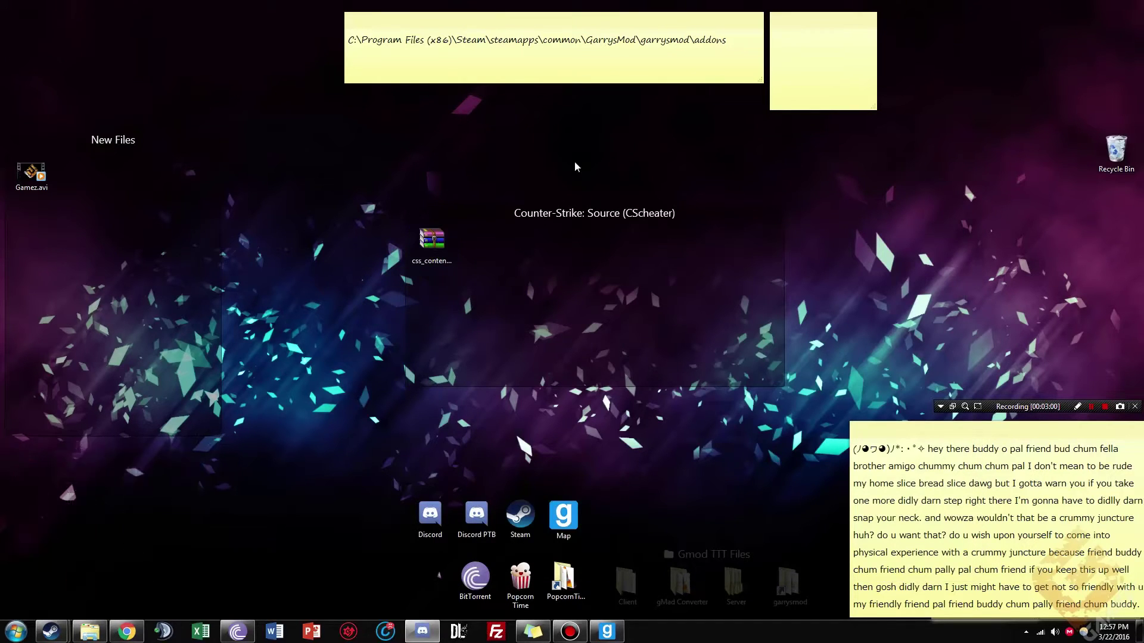
Open the Steam folder inside Program Files (x86) on Local Disk (C:) in Windows Explorer
click(655, 54)
click(706, 53)
click(14, 632)
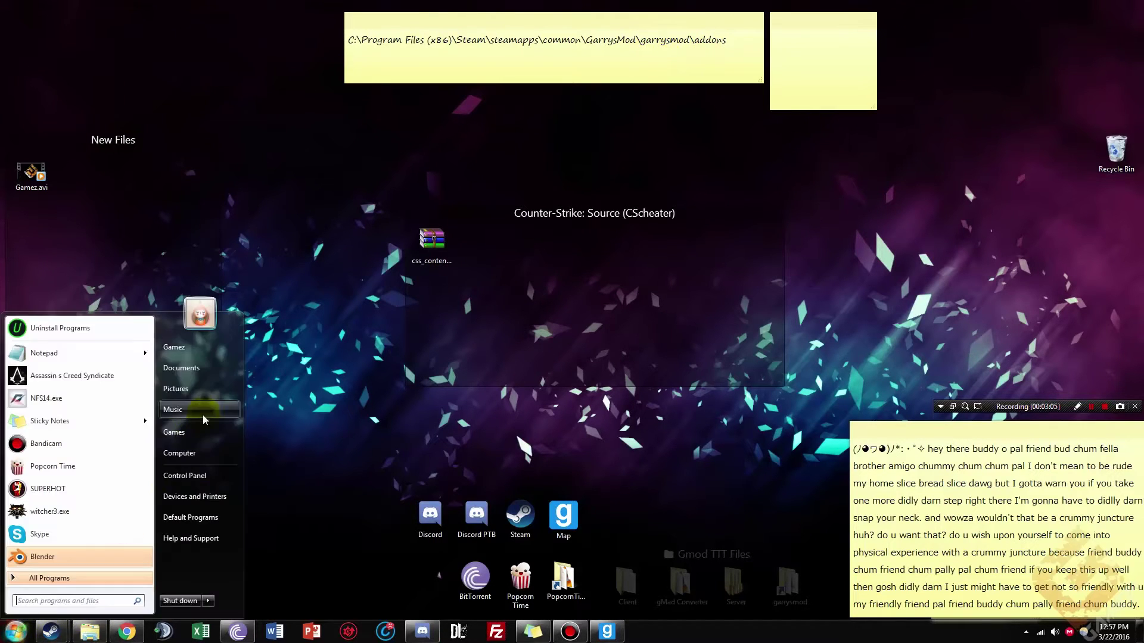
click(190, 454)
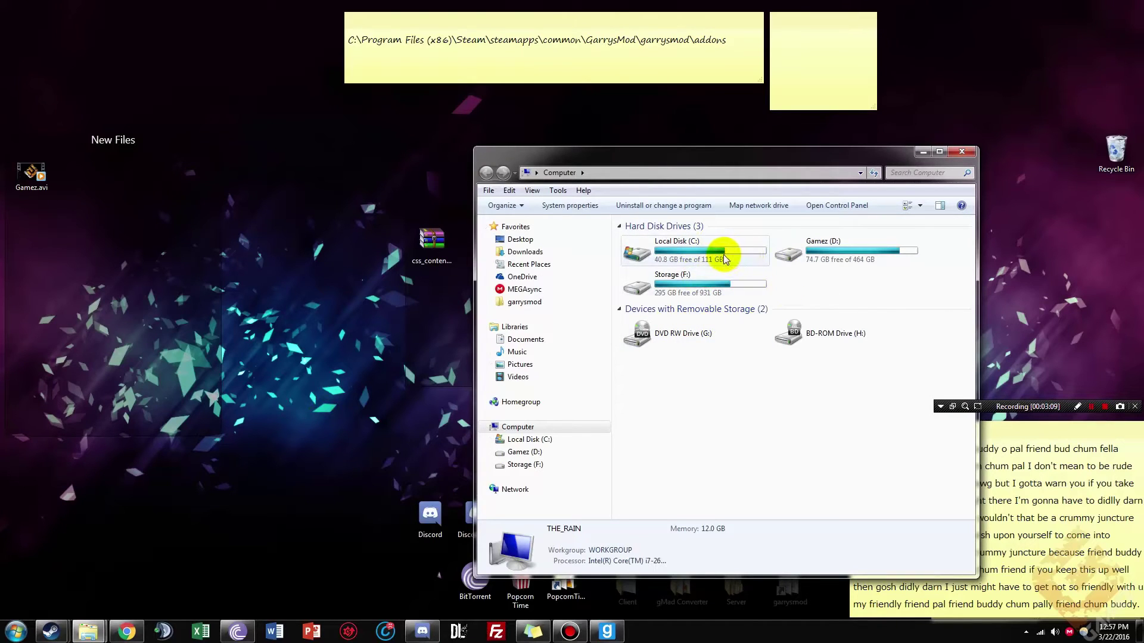
double_click(723, 252)
double_click(678, 314)
scroll(673, 328, down, 8)
scroll(668, 331, down, 5)
double_click(655, 441)
Open the subfolder steamapps\common\GarrysMod\garrysmod\addons within the Steam folder
scroll(673, 357, down, 3)
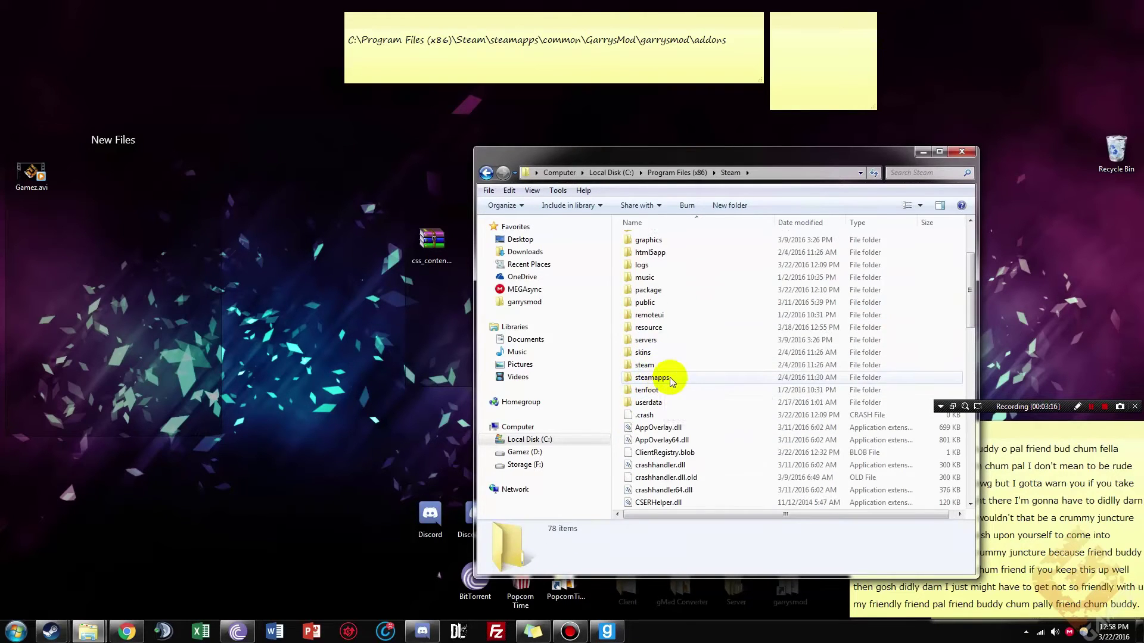
double_click(661, 377)
double_click(672, 244)
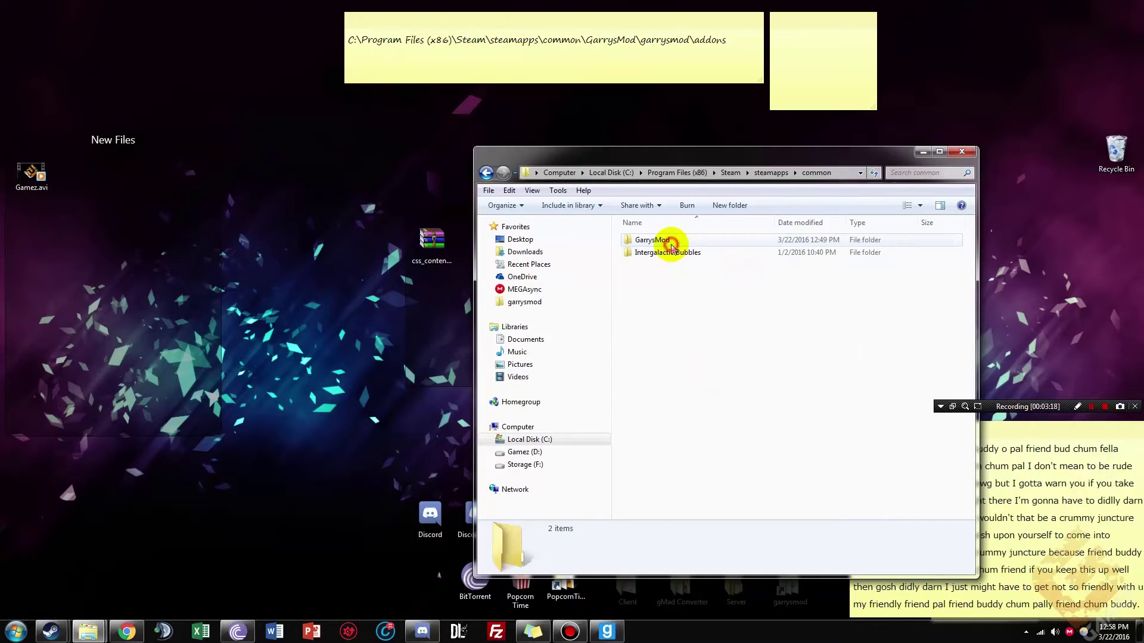
double_click(675, 241)
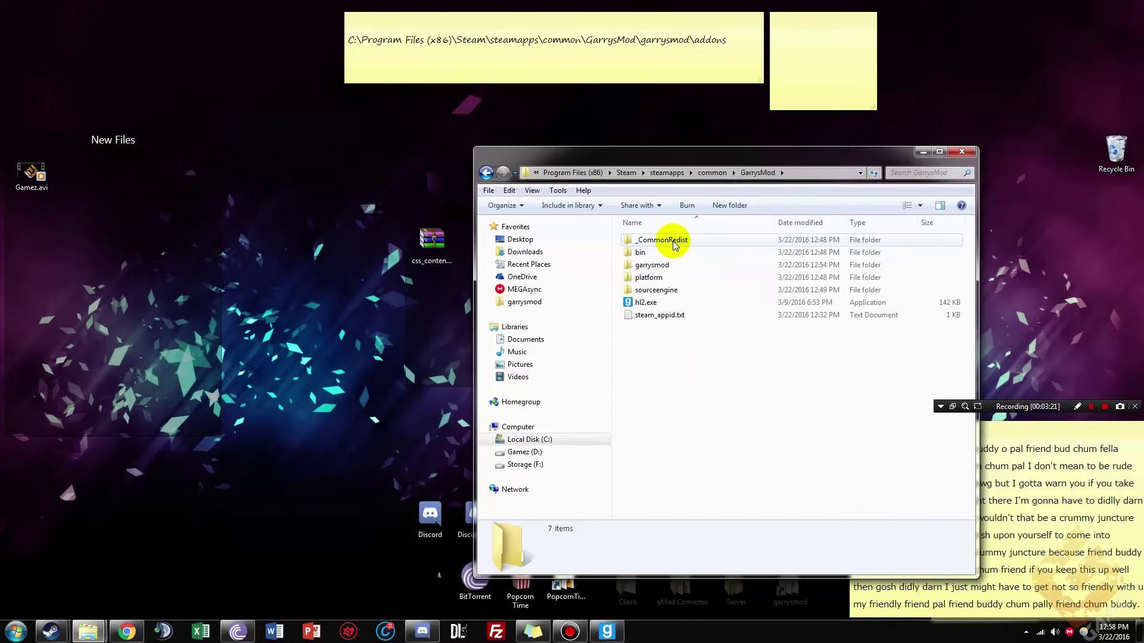
double_click(664, 265)
double_click(673, 240)
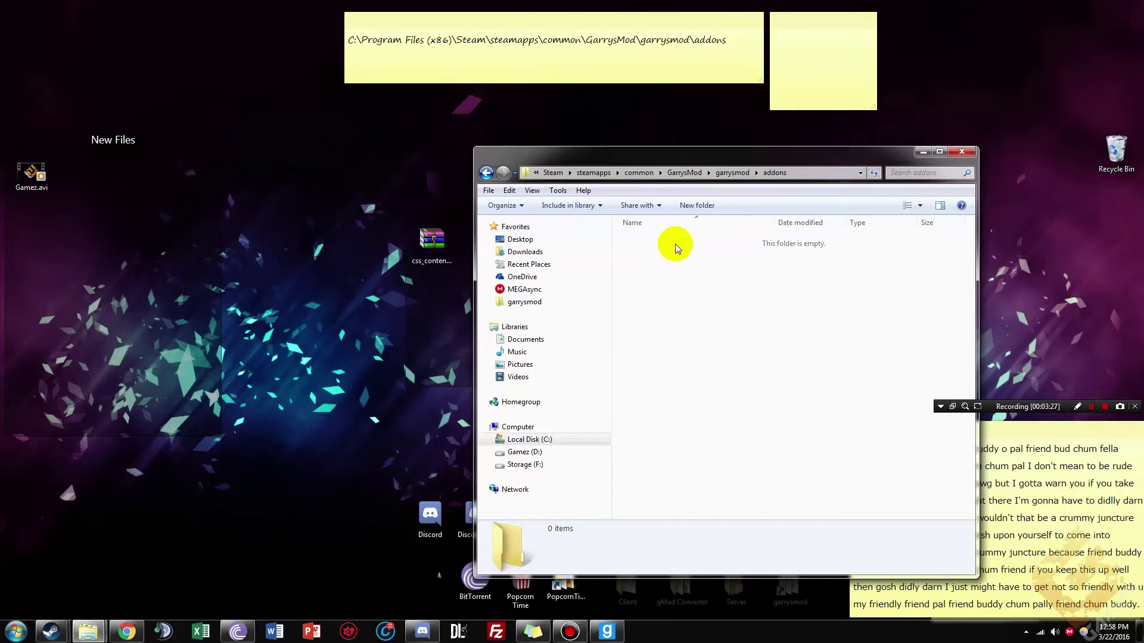
Open the desktop archive css_content_addon_dec2015.rar in WinRAR and extract its css_content_addon_dec2015 folder into the addons folder
drag(782, 154, 933, 120)
double_click(442, 249)
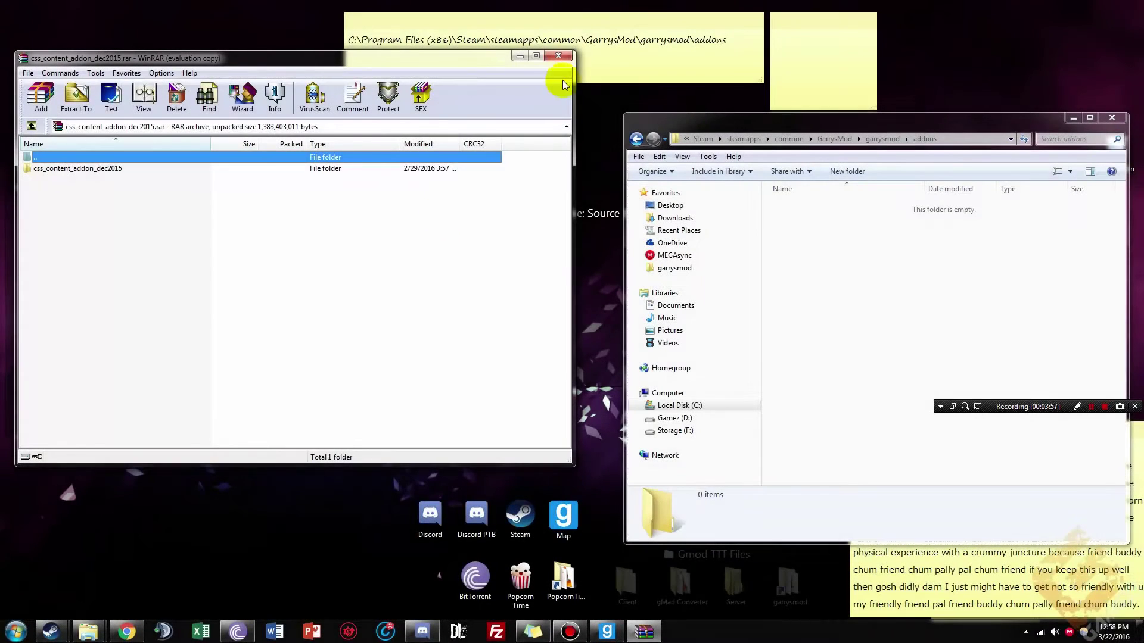
click(377, 260)
click(155, 264)
drag(104, 172, 935, 259)
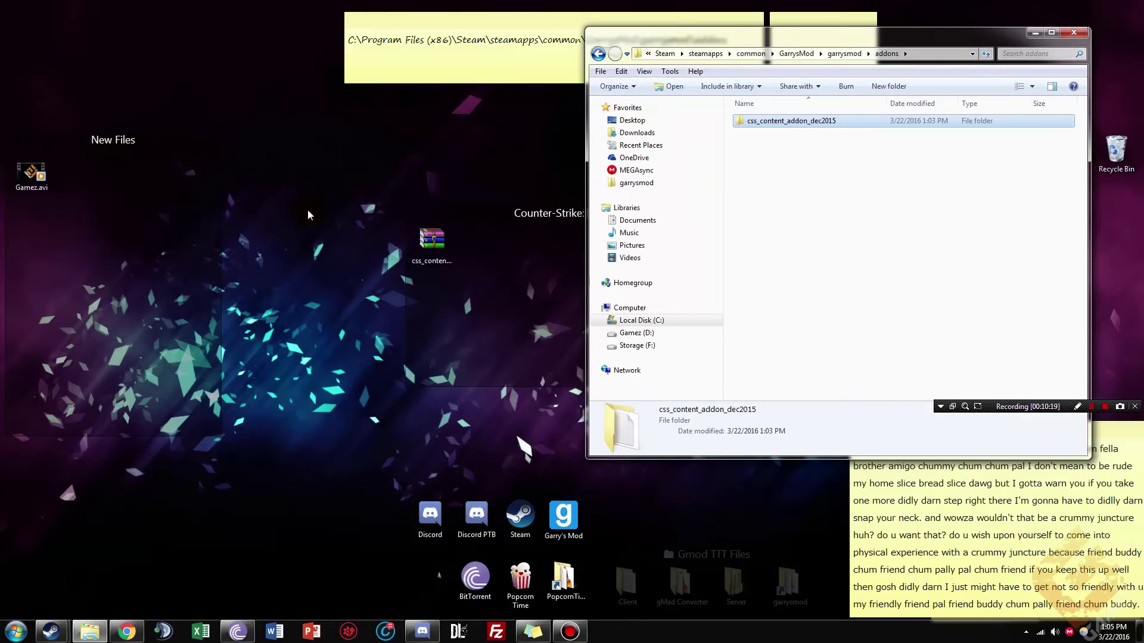
Launch Garry's Mod from the desktop
click(563, 513)
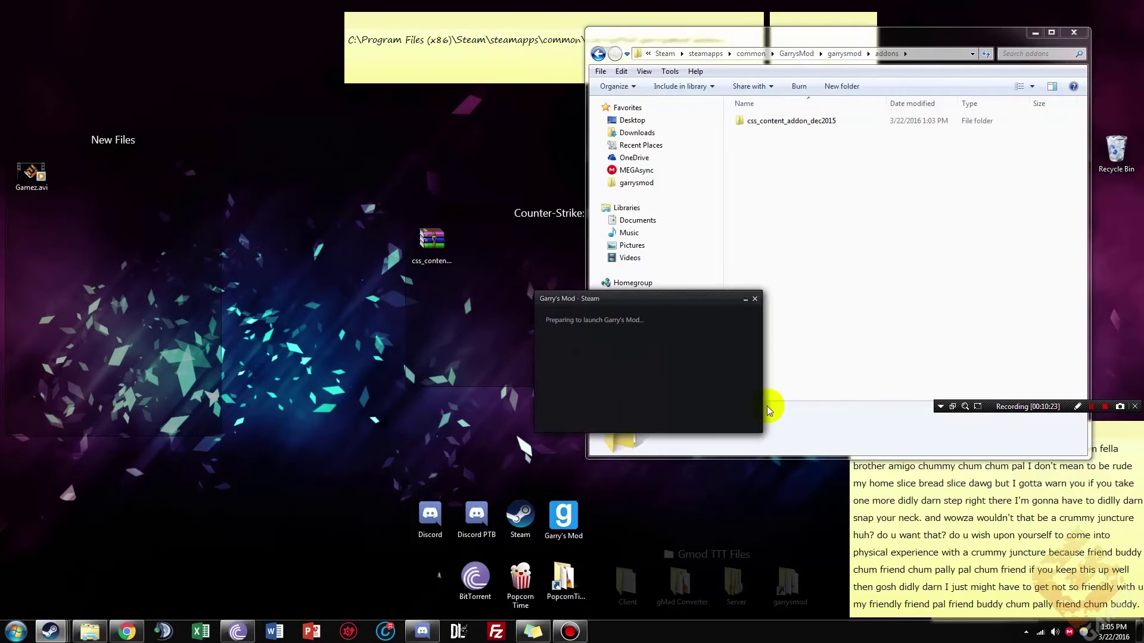
click(1102, 410)
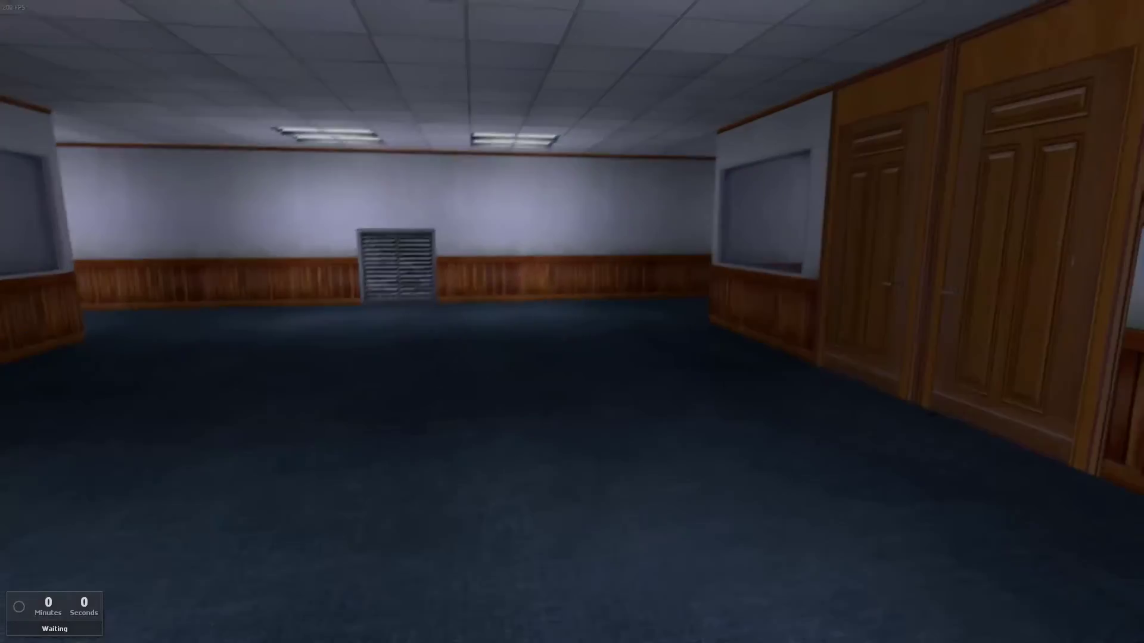
key(w)
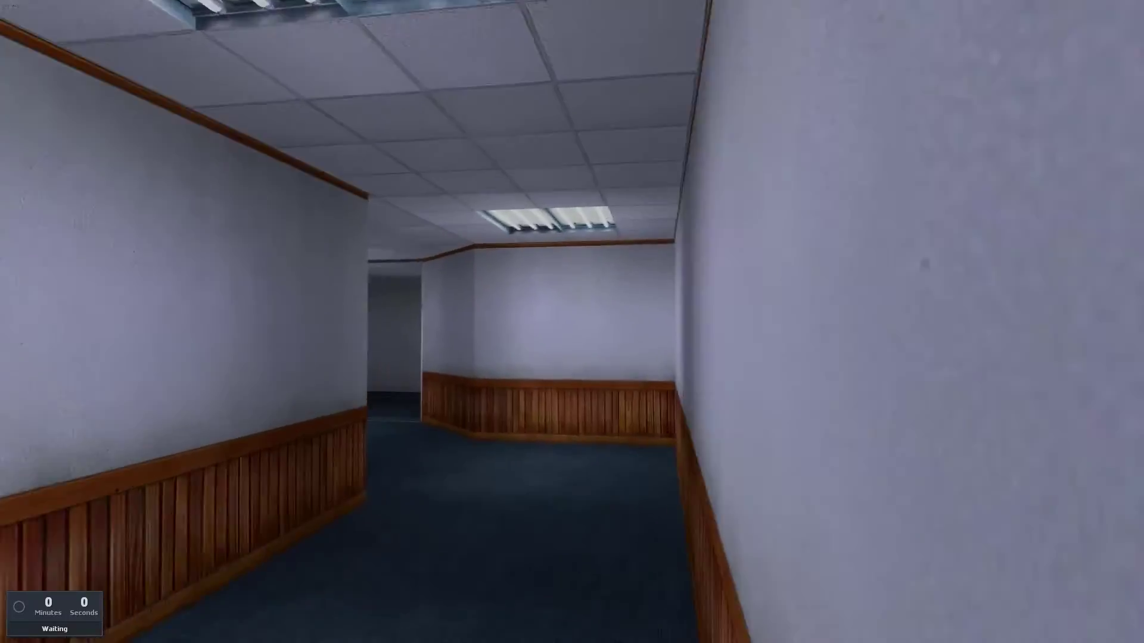
key(w)
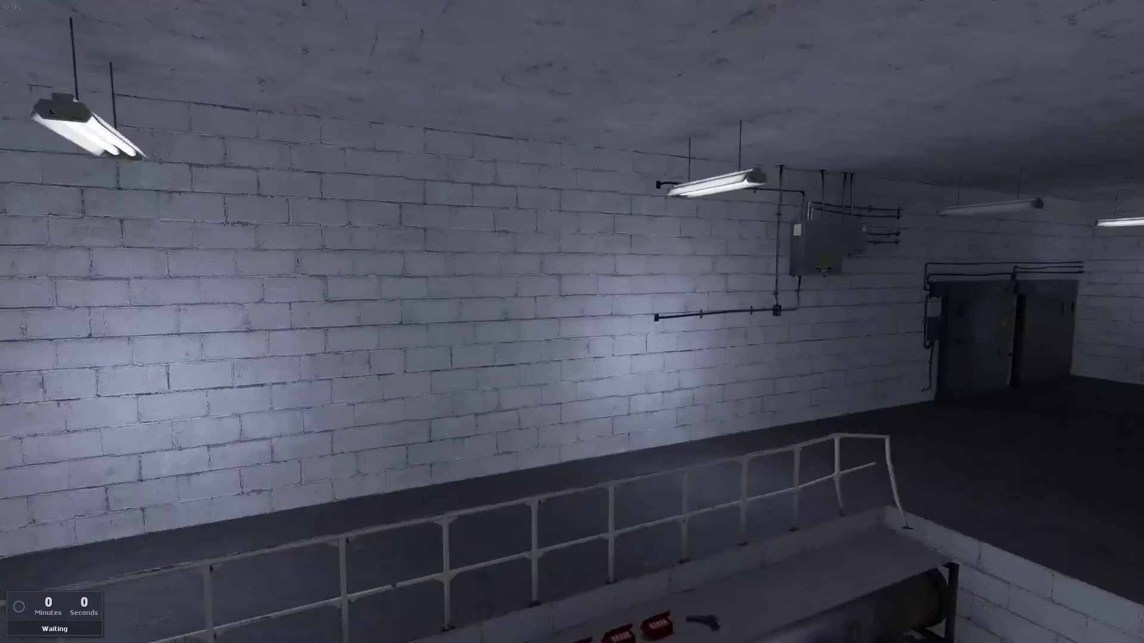
key(w)
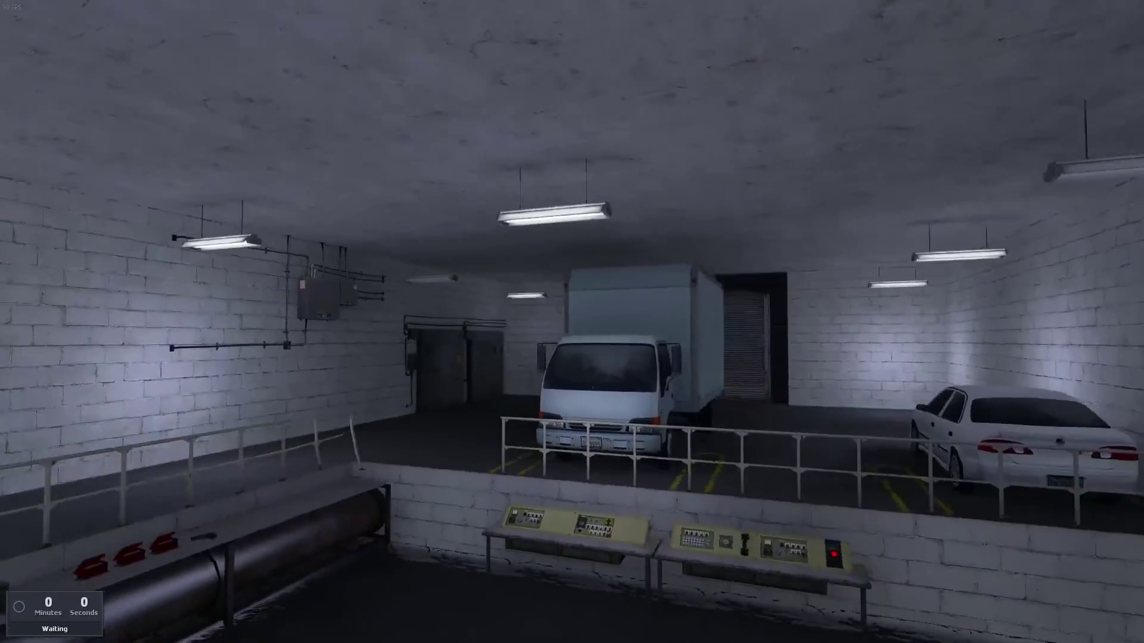